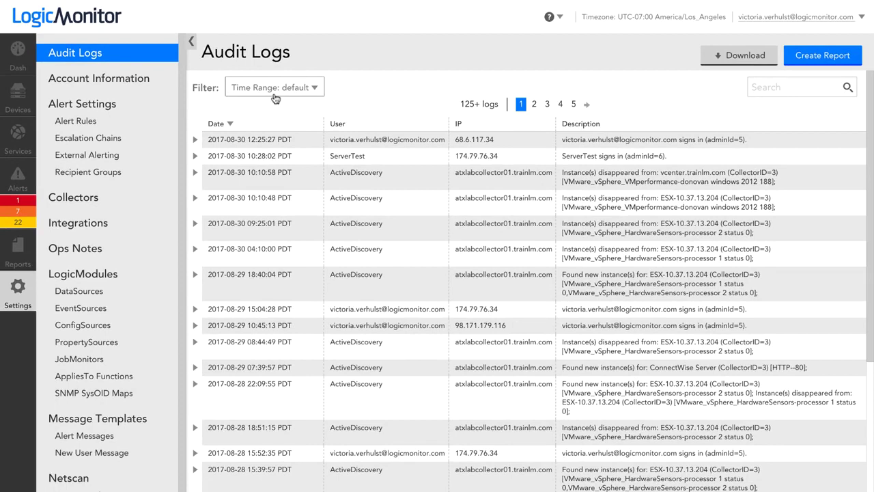
Step: Review the account information, including its contacts, portal settings and financial details
{"action": "left_click", "coordinate": [143, 87]}
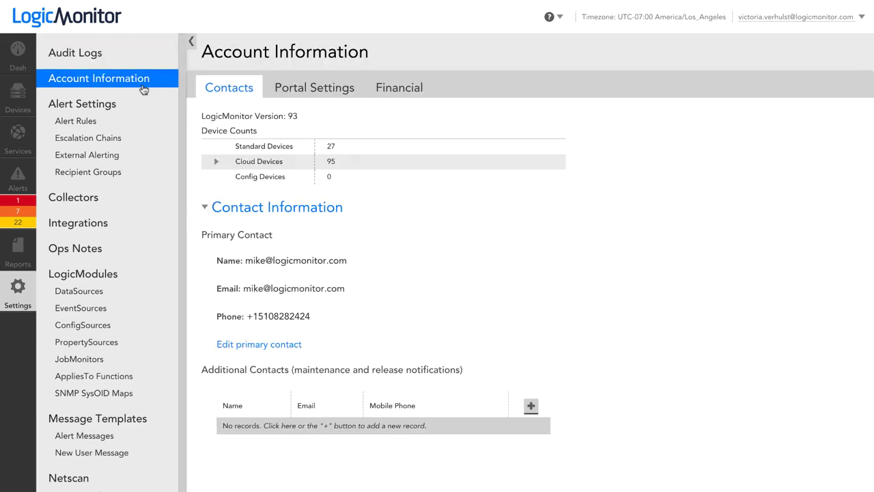
{"action": "left_click", "coordinate": [340, 89]}
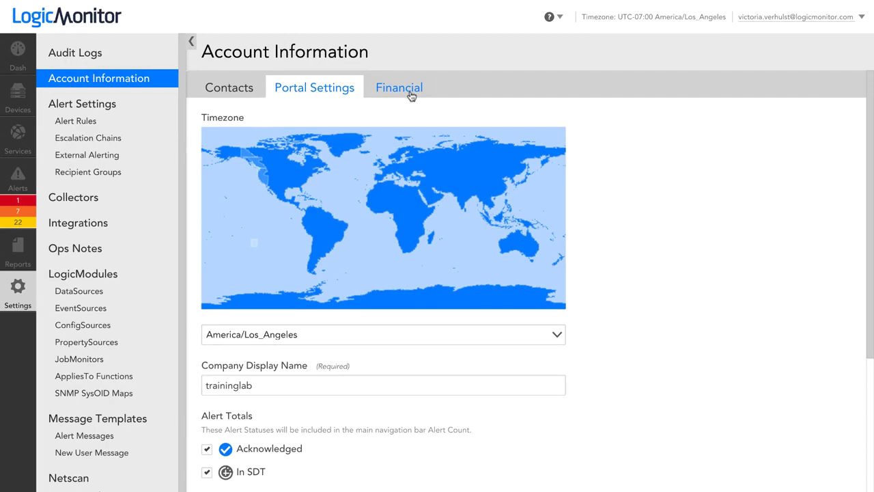
{"action": "left_click", "coordinate": [411, 96]}
Step: Review the alert settings, including the escalation chains, alert rules and recipient groups
{"action": "left_click", "coordinate": [99, 108]}
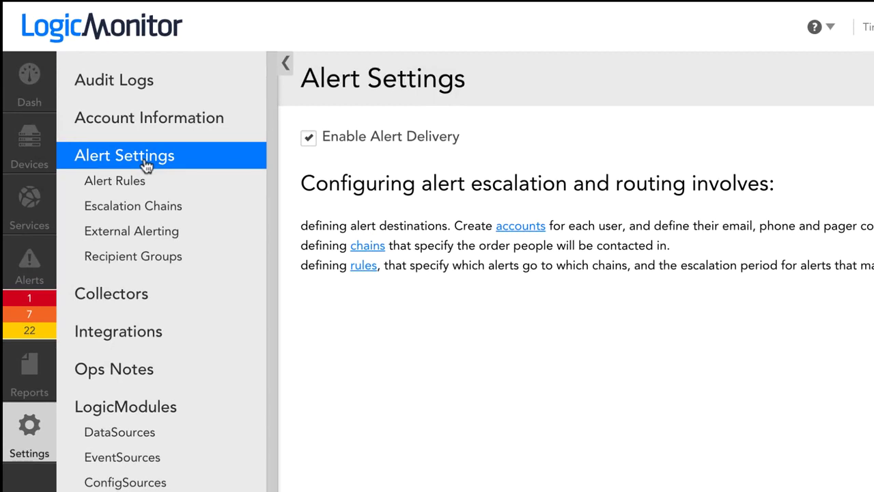
{"action": "left_click", "coordinate": [131, 205]}
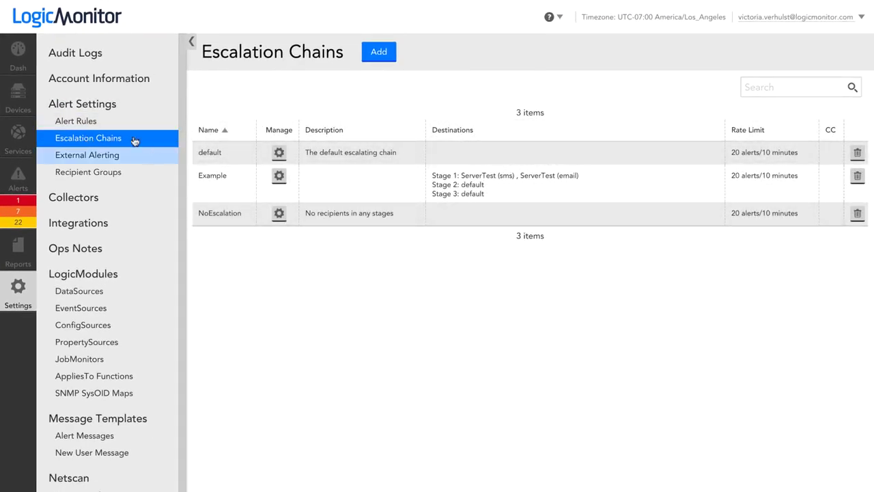
{"action": "left_click", "coordinate": [75, 123]}
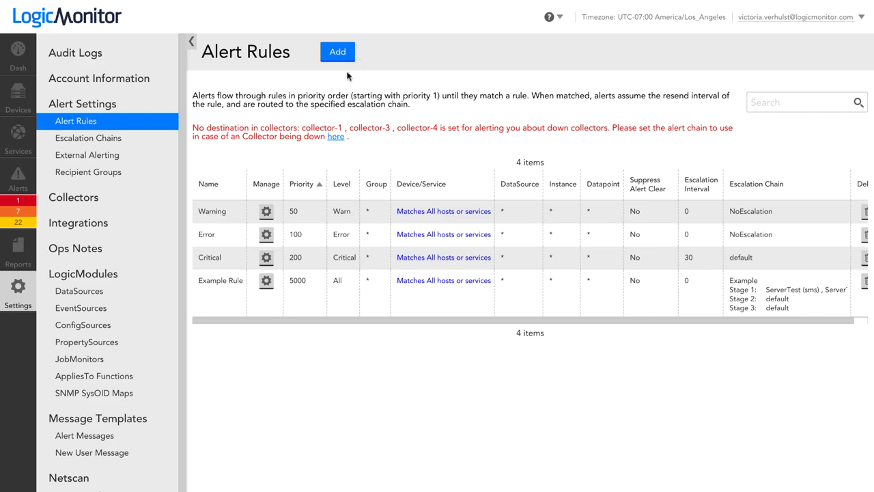
{"action": "left_click", "coordinate": [92, 174]}
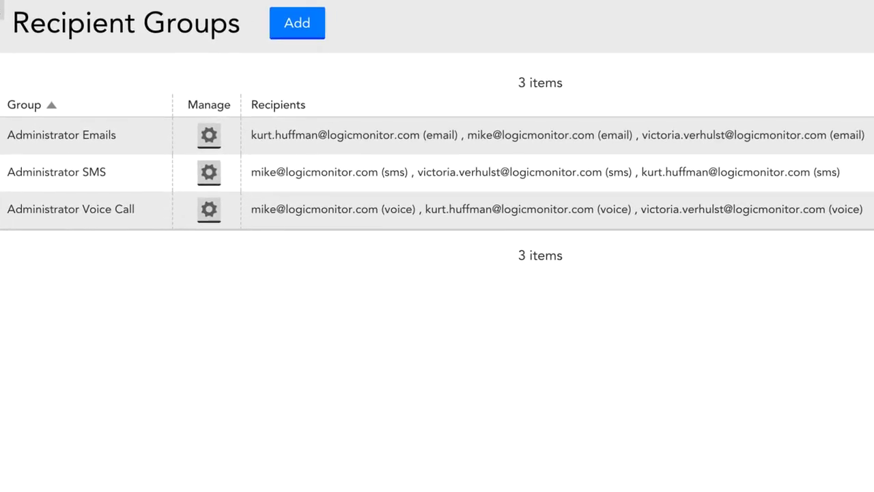
Step: In the collectors list, inspect the management settings and support options of the collector with ID 1, leaving them as they are
{"action": "left_click", "coordinate": [74, 199]}
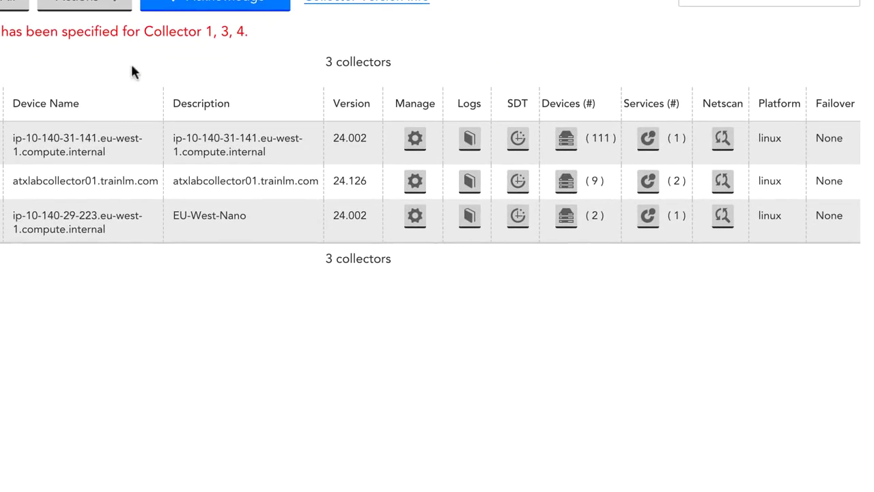
{"action": "left_click", "coordinate": [416, 138]}
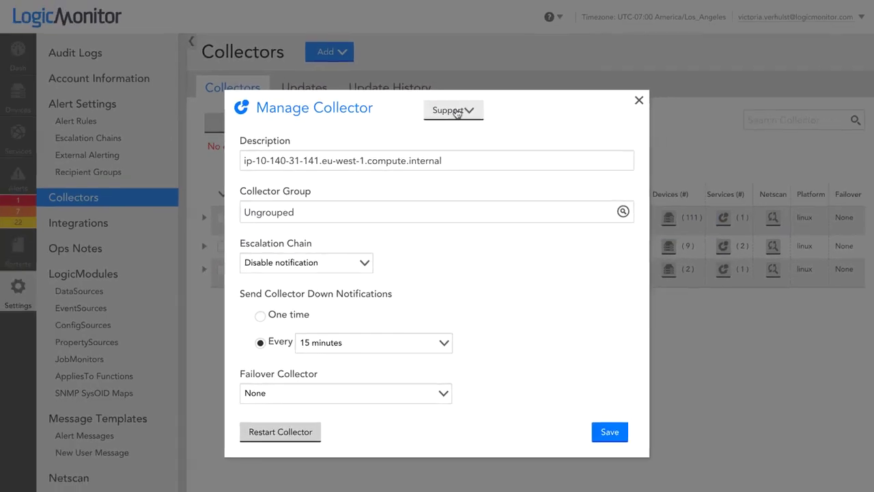
{"action": "left_click", "coordinate": [457, 112]}
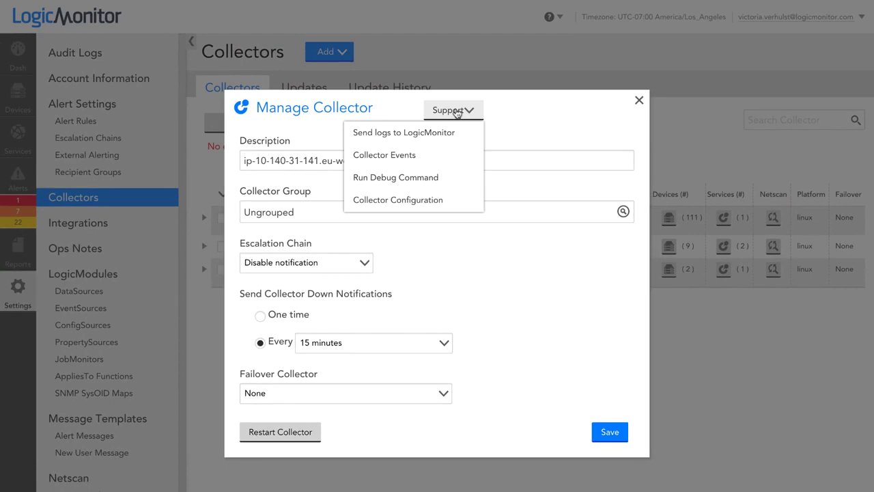
{"action": "left_click", "coordinate": [639, 101]}
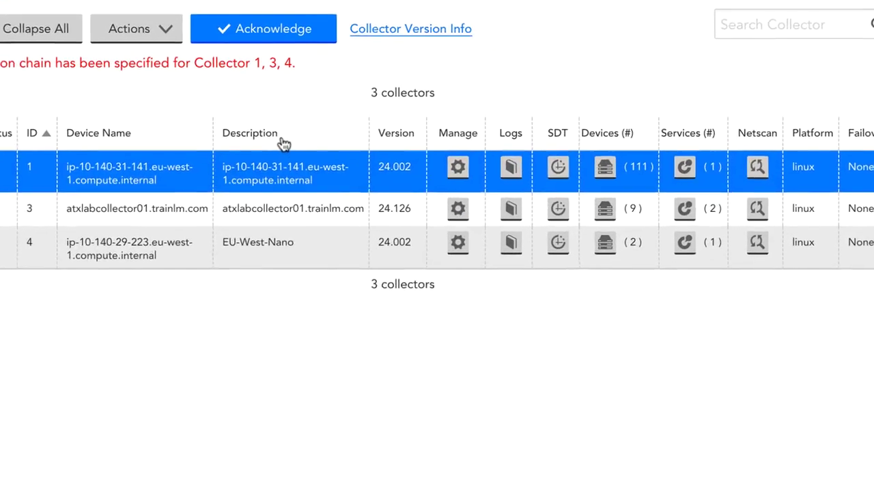
{"action": "left_click", "coordinate": [345, 268]}
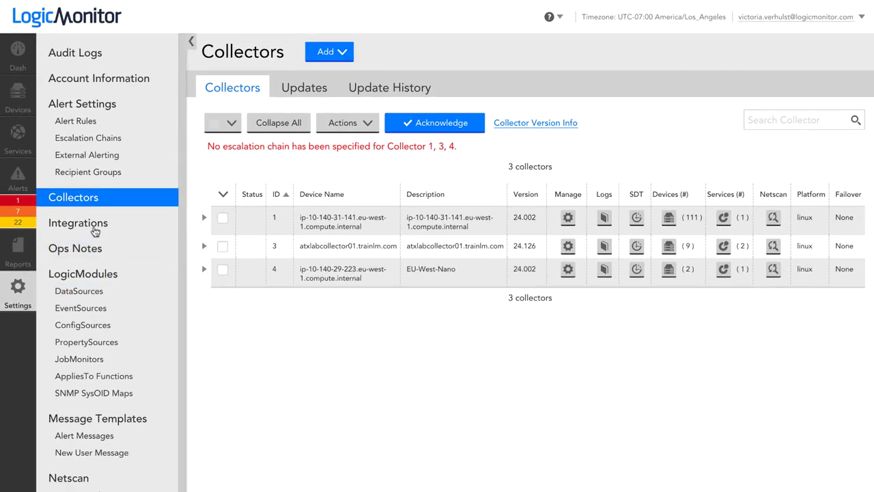
Step: Show the configured integrations and view the options for adding one
{"action": "left_click", "coordinate": [95, 232]}
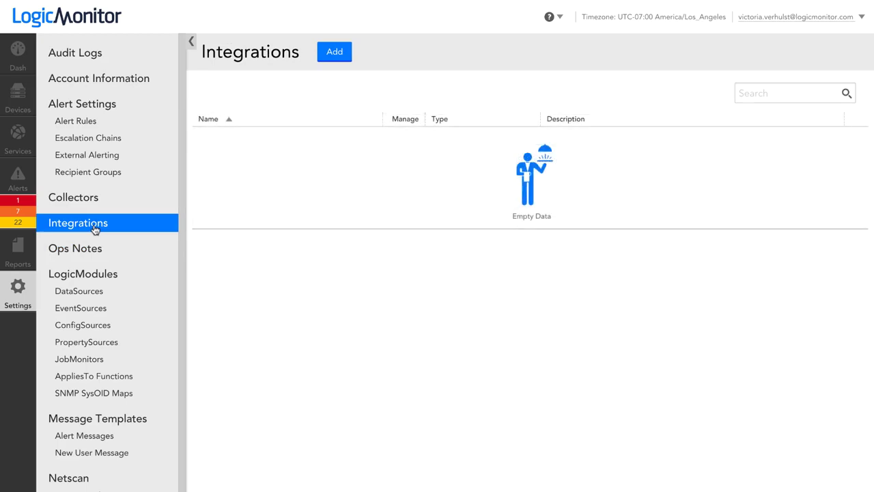
{"action": "left_click", "coordinate": [335, 51]}
Step: Examine the form for a new ops note and its group scope suggestions, closing it without saving
{"action": "left_click", "coordinate": [90, 252]}
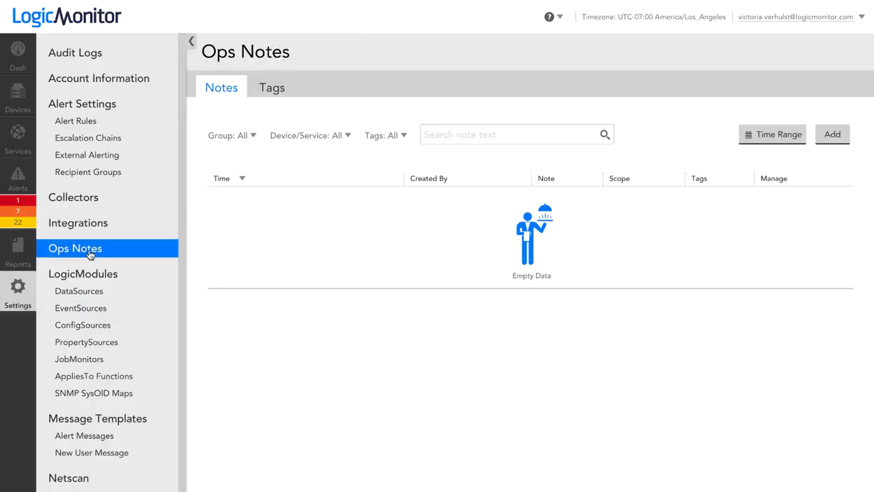
{"action": "left_click", "coordinate": [839, 135]}
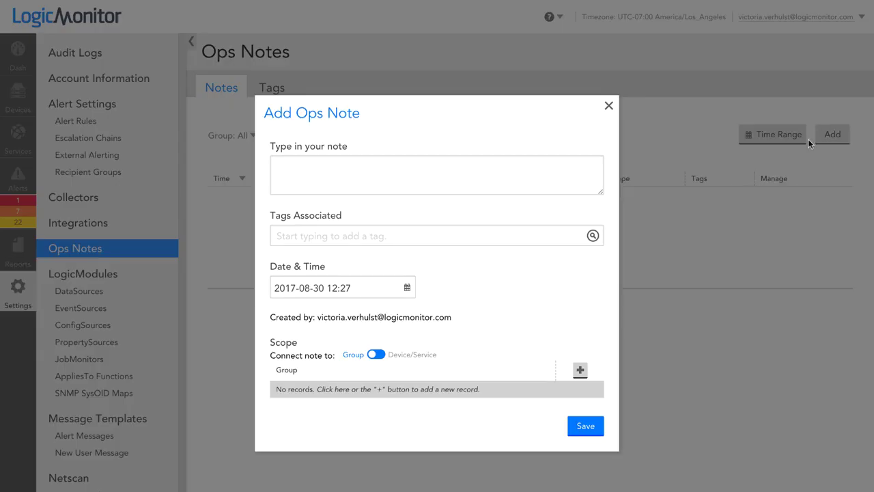
{"action": "left_click", "coordinate": [580, 370]}
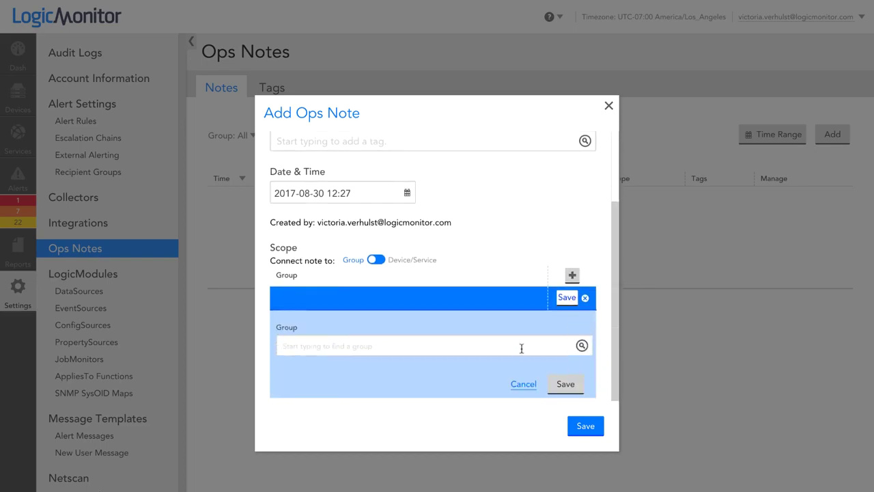
{"action": "left_click", "coordinate": [521, 349]}
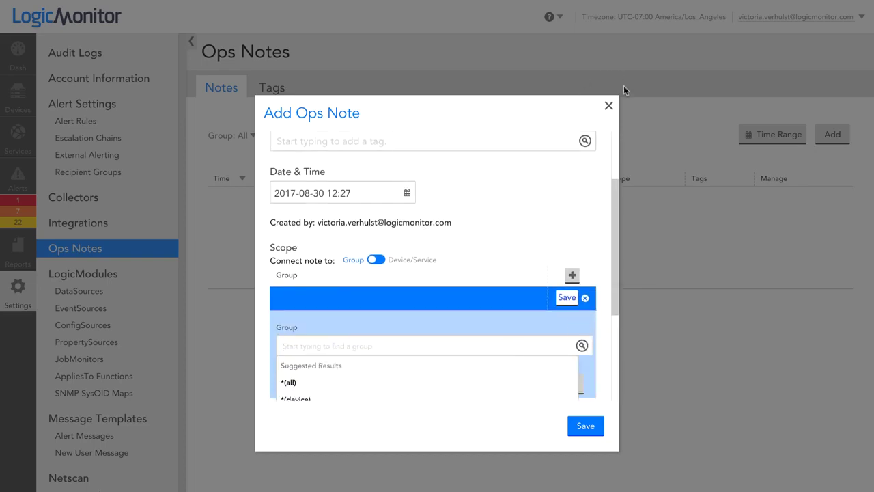
{"action": "left_click", "coordinate": [608, 105]}
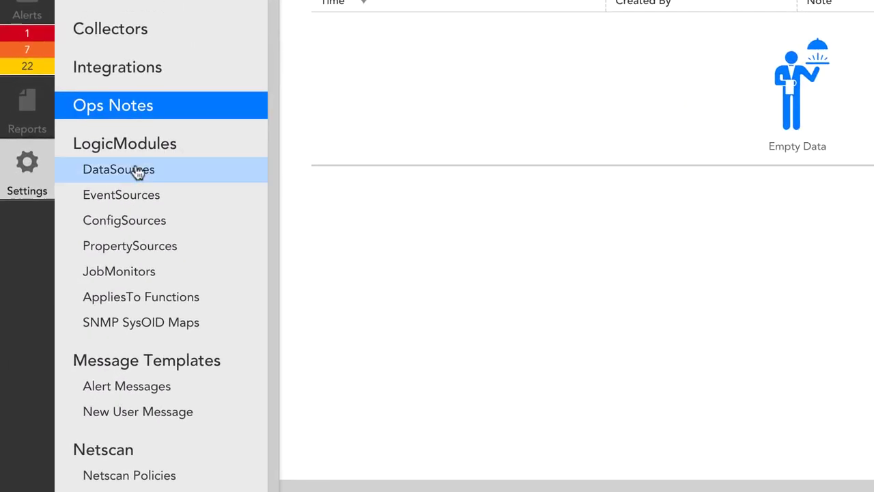
{"action": "left_click", "coordinate": [137, 172]}
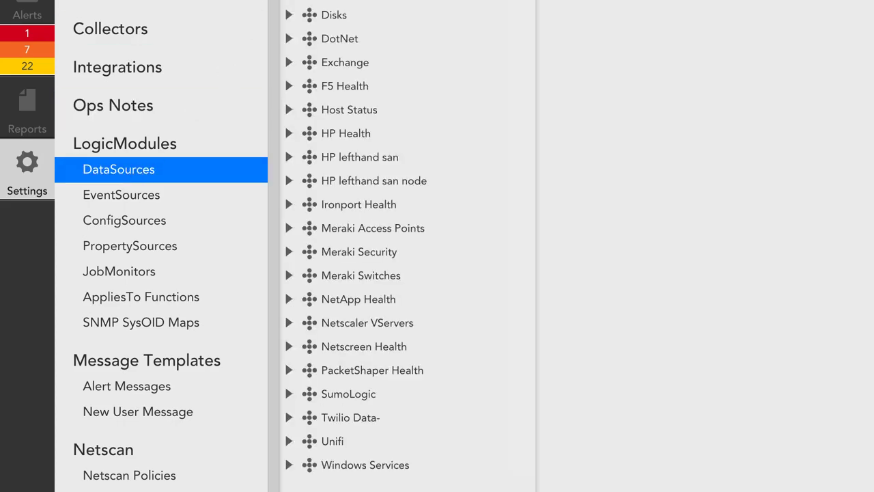
{"action": "left_click", "coordinate": [201, 94]}
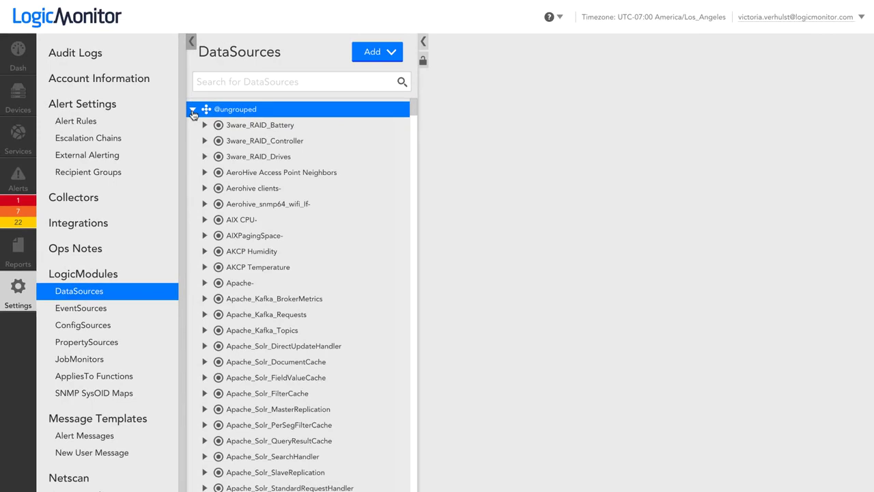
{"action": "left_click", "coordinate": [247, 283]}
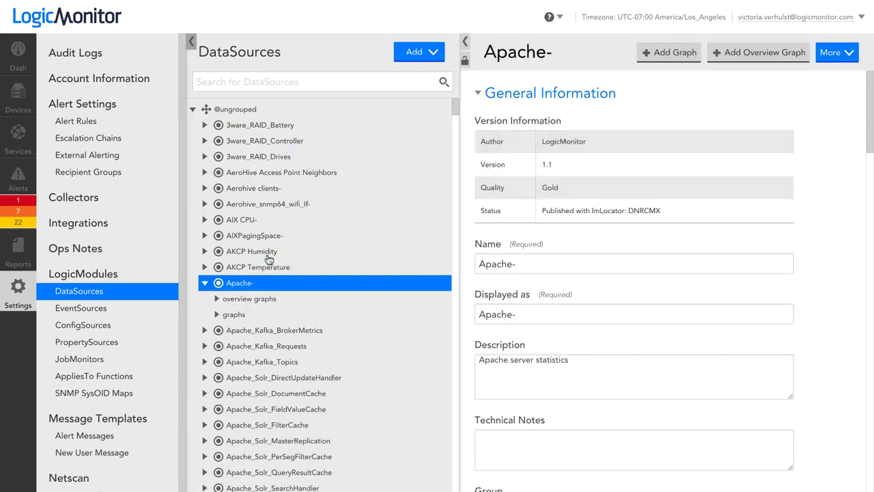
{"action": "left_click", "coordinate": [465, 42]}
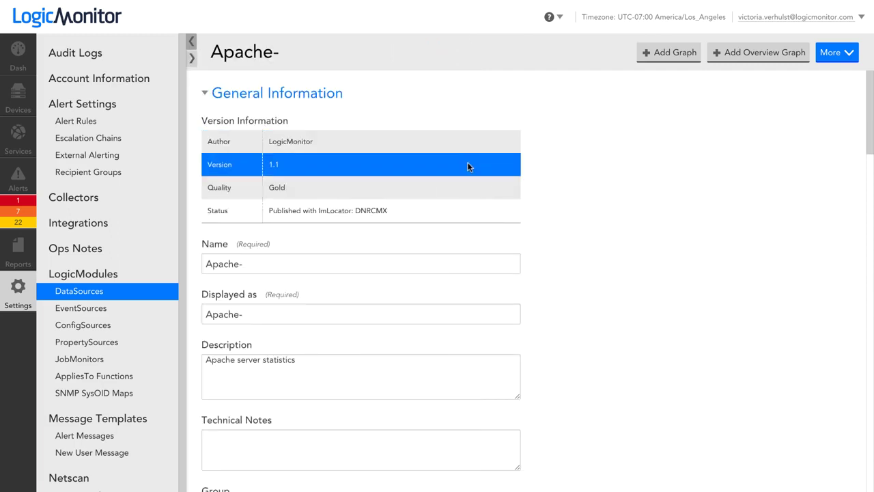
{"action": "scroll", "coordinate": [467, 162], "scroll_direction": "down", "scroll_amount": 3}
{"action": "scroll", "coordinate": [467, 164], "scroll_direction": "down", "scroll_amount": 4}
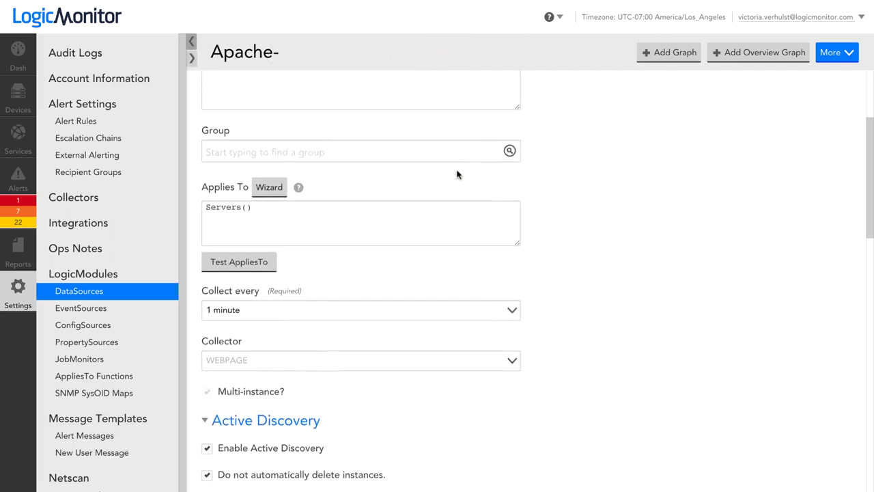
{"action": "left_click", "coordinate": [67, 288]}
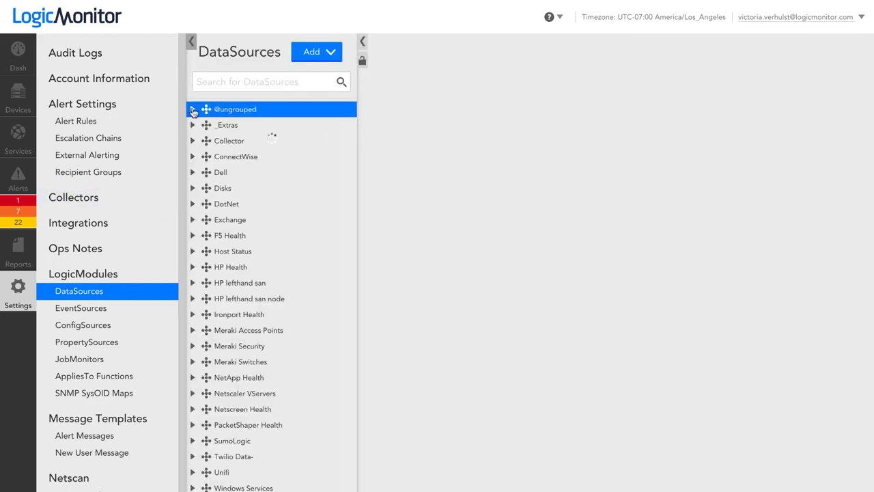
{"action": "left_click", "coordinate": [192, 112]}
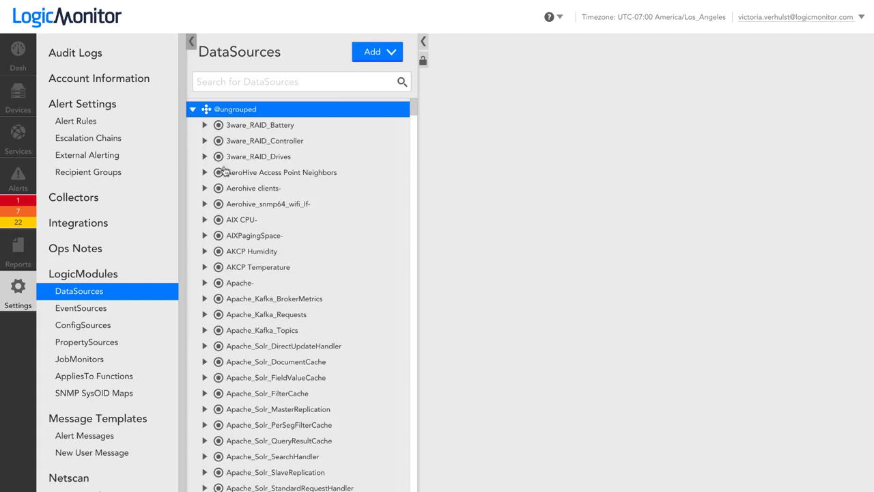
{"action": "scroll", "coordinate": [246, 202], "scroll_direction": "down", "scroll_amount": 3}
{"action": "scroll", "coordinate": [246, 202], "scroll_direction": "down", "scroll_amount": 1}
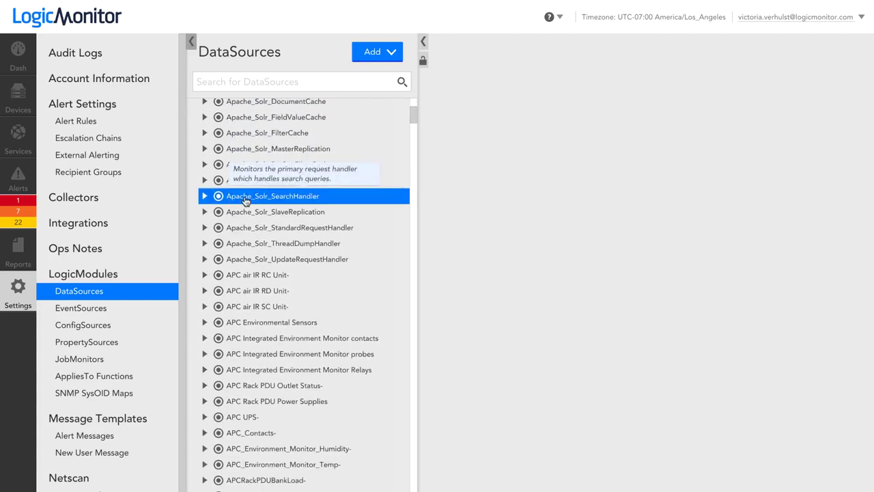
{"action": "scroll", "coordinate": [246, 202], "scroll_direction": "down", "scroll_amount": 1}
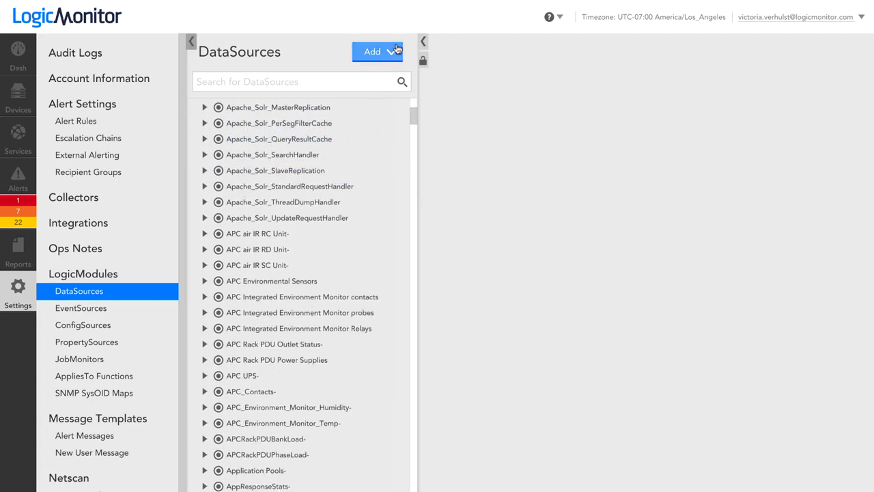
Step: View the blank form for a new DataSource and the LogicMonitor repository import dialog, closing the dialog without importing
{"action": "left_click", "coordinate": [397, 50]}
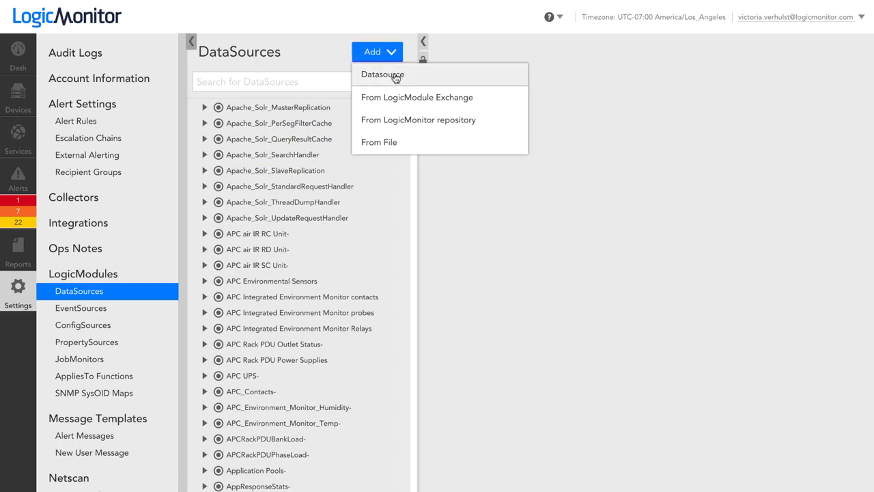
{"action": "left_click", "coordinate": [396, 76]}
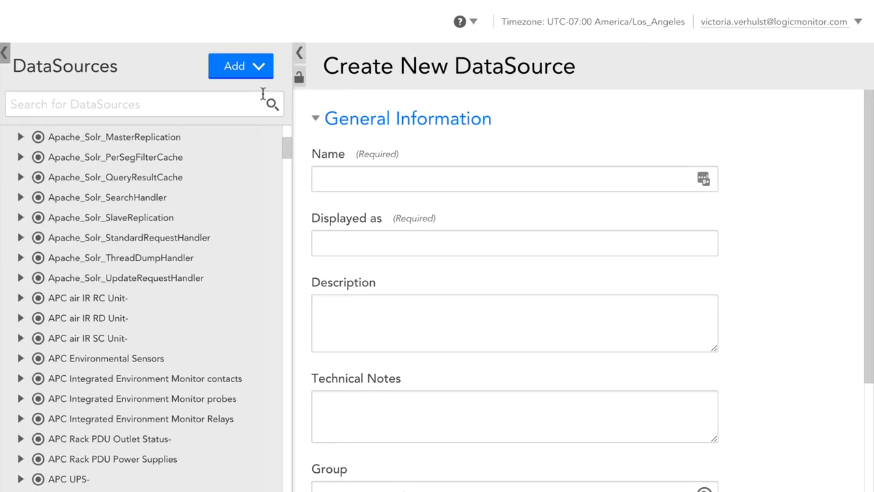
{"action": "left_click", "coordinate": [261, 71]}
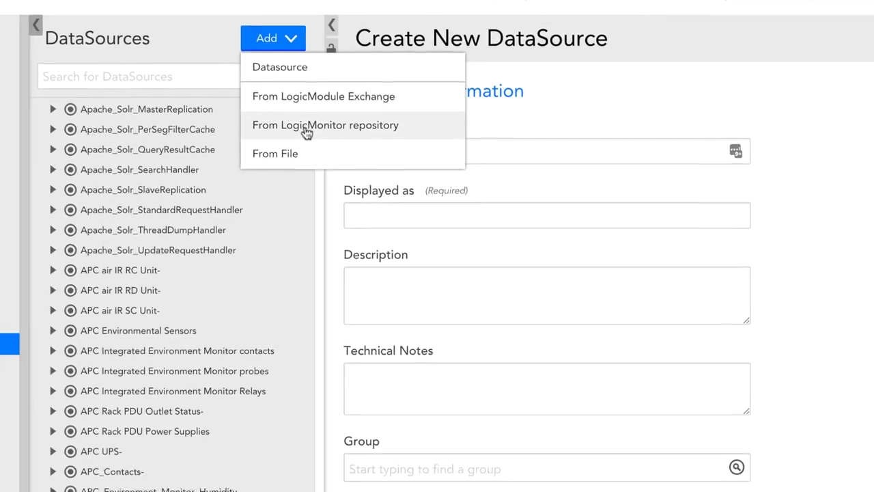
{"action": "left_click", "coordinate": [307, 127]}
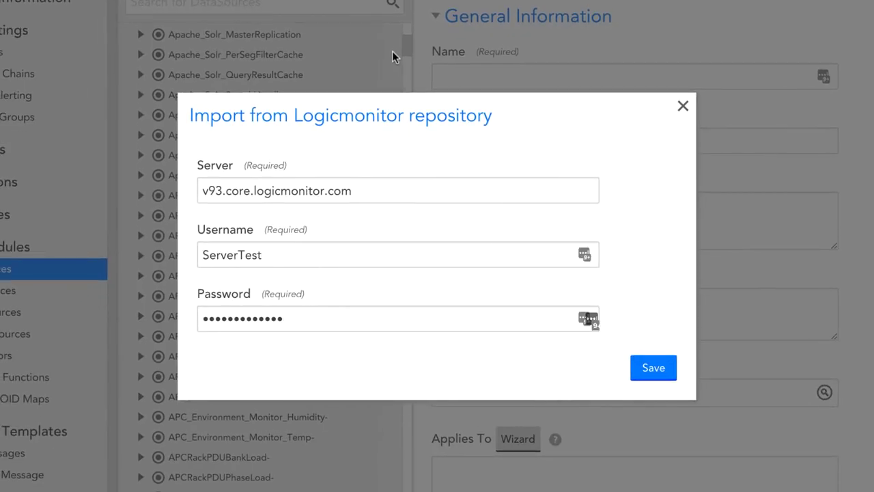
{"action": "left_click", "coordinate": [683, 106]}
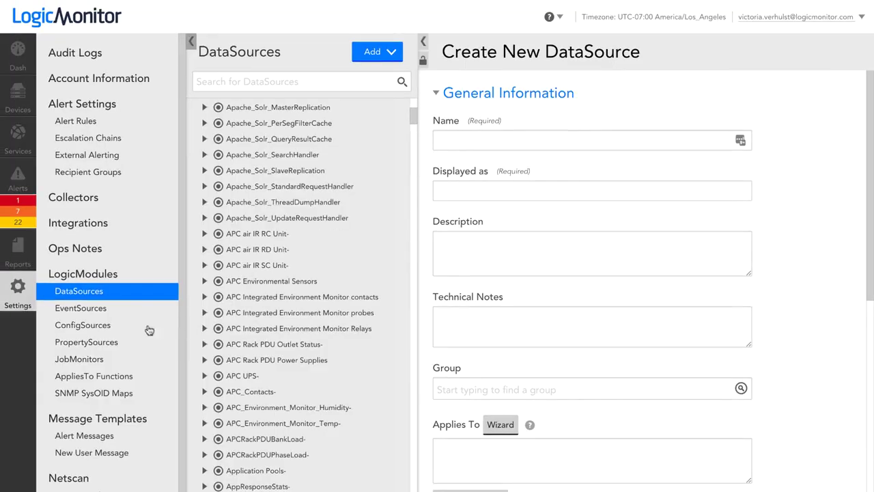
Step: Review the new user message template and the email template of the DataSource Alert
{"action": "left_click", "coordinate": [96, 437]}
{"action": "left_click", "coordinate": [96, 454]}
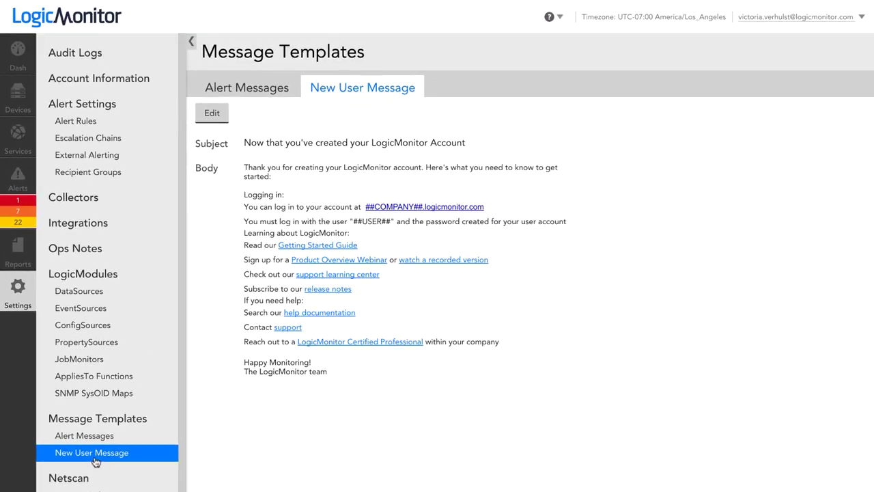
{"action": "left_click", "coordinate": [227, 90]}
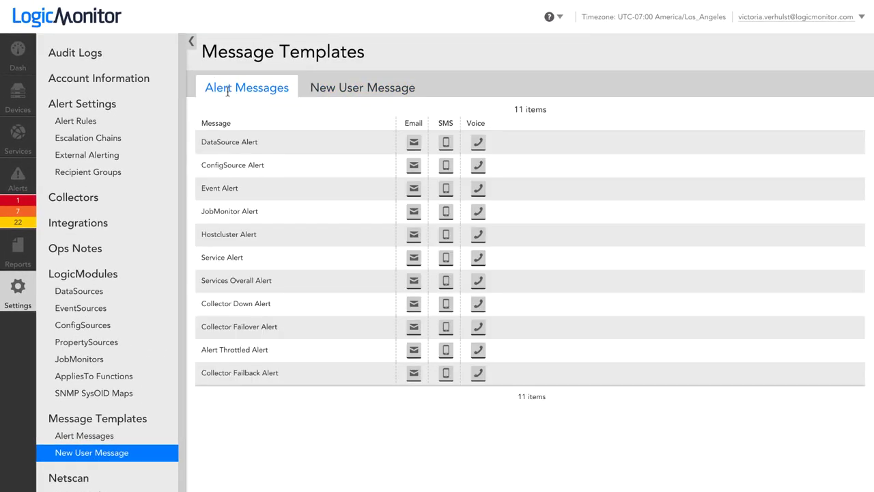
{"action": "left_click", "coordinate": [415, 145]}
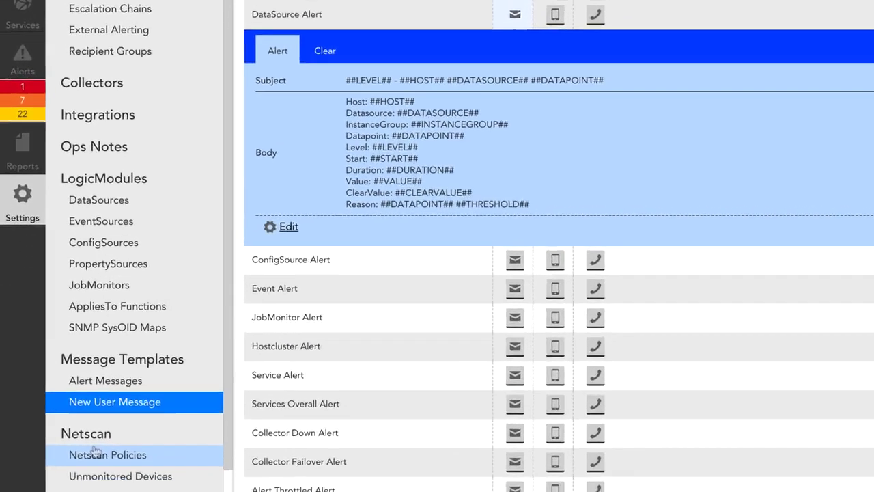
Step: Go to the Netscan policies and bring up the blank form for a new policy, viewing its general fields
{"action": "left_click", "coordinate": [77, 489]}
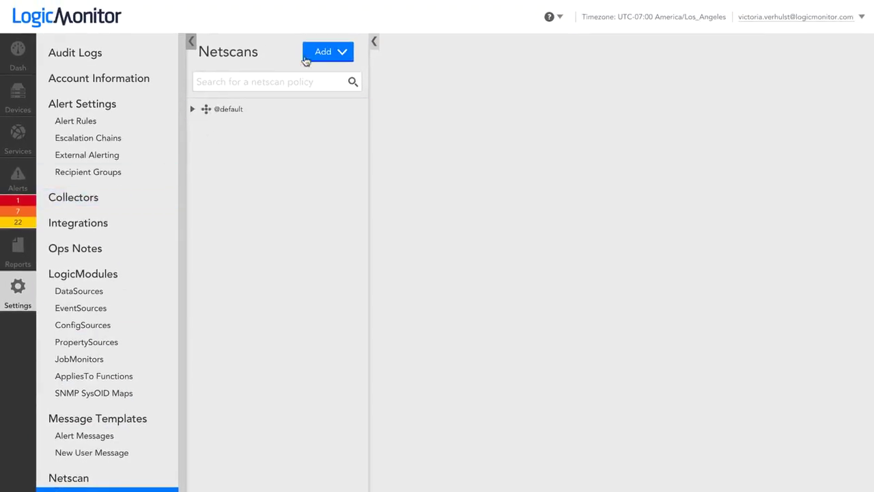
{"action": "left_click", "coordinate": [319, 55]}
{"action": "left_click", "coordinate": [322, 73]}
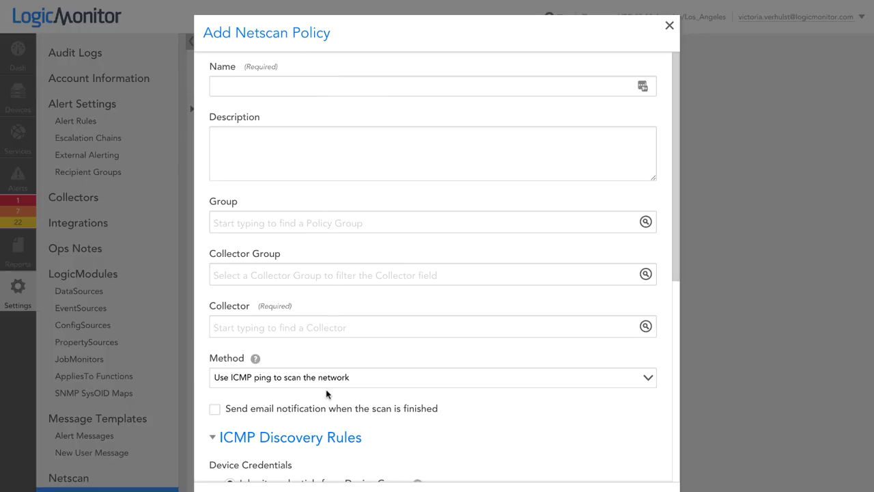
{"action": "scroll", "coordinate": [328, 392], "scroll_direction": "down", "scroll_amount": 1}
{"action": "scroll", "coordinate": [327, 394], "scroll_direction": "down", "scroll_amount": 5}
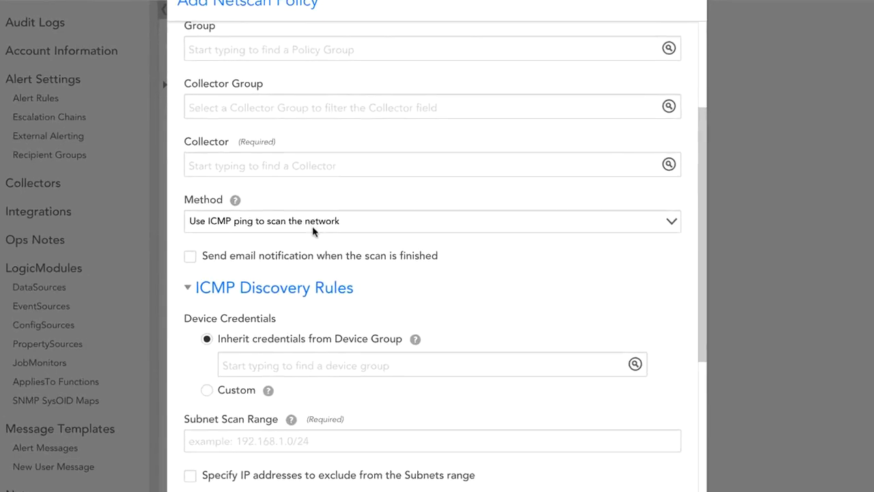
Step: Review the scan method choices, ICMP discovery rules and schedule option for the new Netscan policy, leaving the form without saving
{"action": "left_click", "coordinate": [326, 235]}
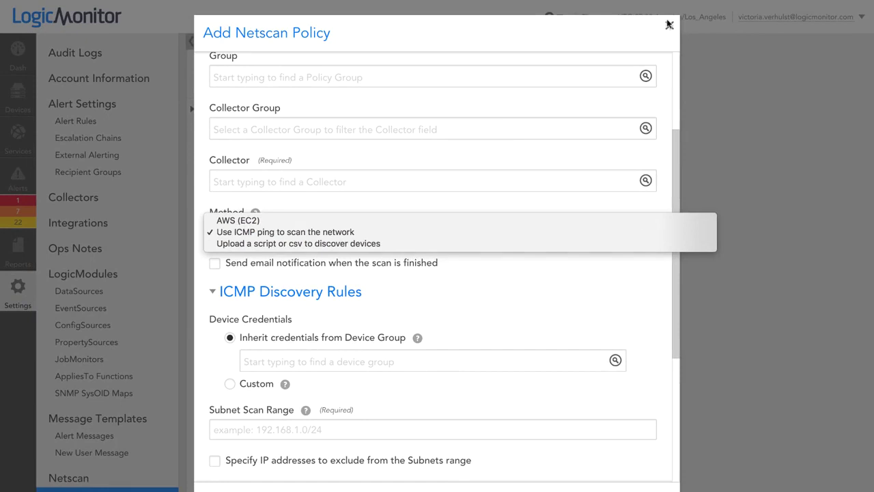
{"action": "left_click", "coordinate": [669, 24]}
{"action": "scroll", "coordinate": [526, 330], "scroll_direction": "down", "scroll_amount": 5}
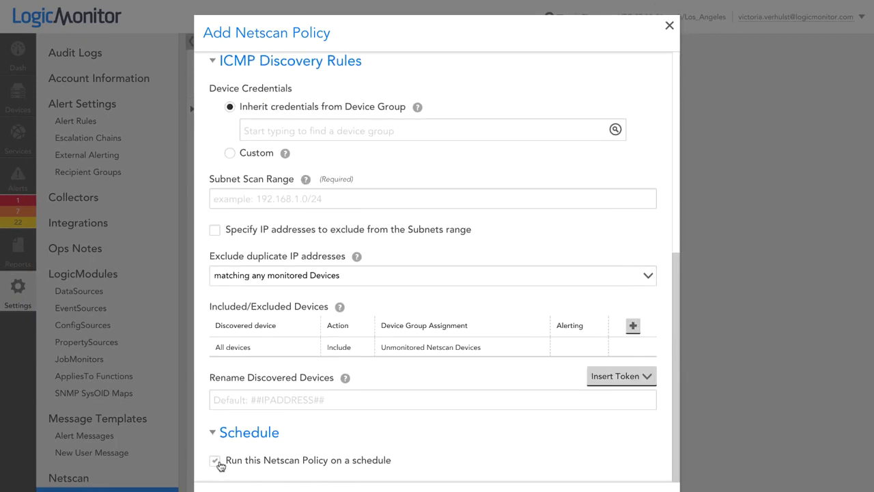
{"action": "left_click", "coordinate": [215, 460]}
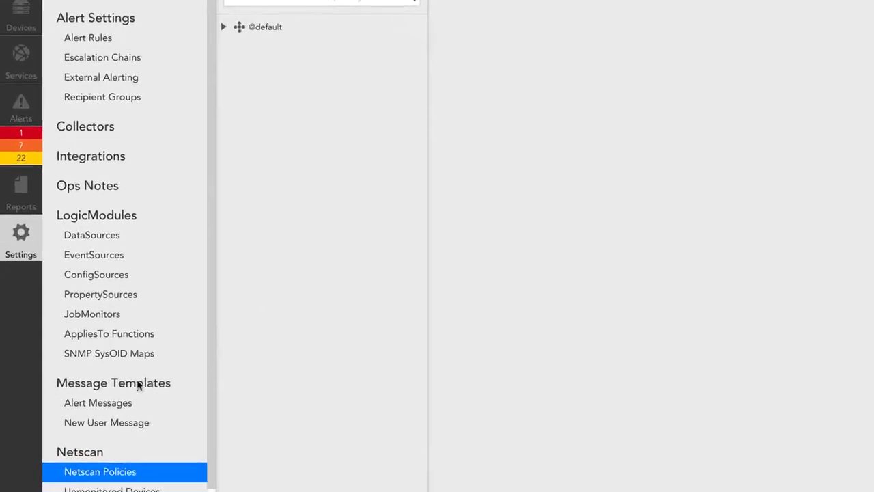
Step: View the user and role lists under Users & Roles and examine the blank Add Role form, closing it without saving
{"action": "left_click", "coordinate": [136, 456]}
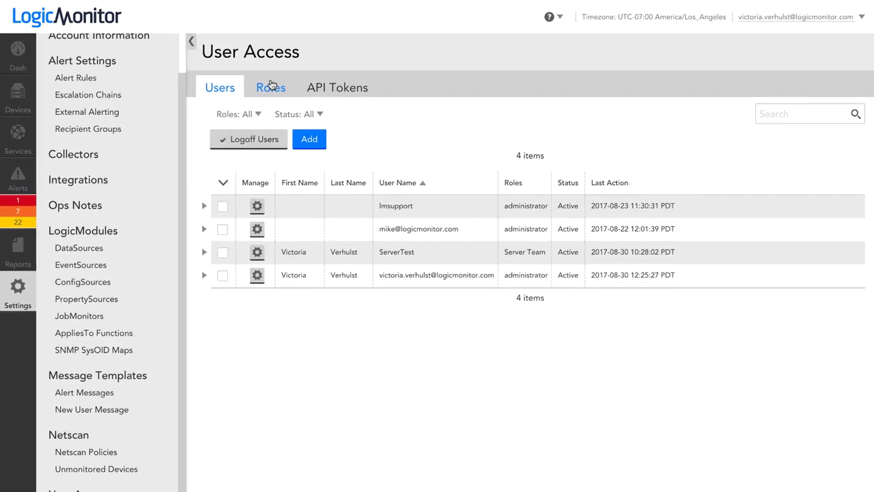
{"action": "left_click", "coordinate": [272, 86]}
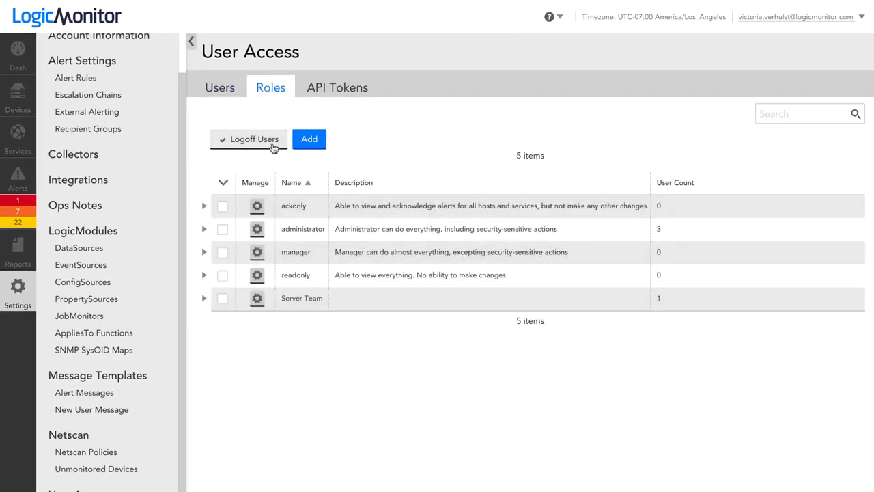
{"action": "left_click", "coordinate": [309, 140]}
{"action": "scroll", "coordinate": [301, 143], "scroll_direction": "down", "scroll_amount": 3}
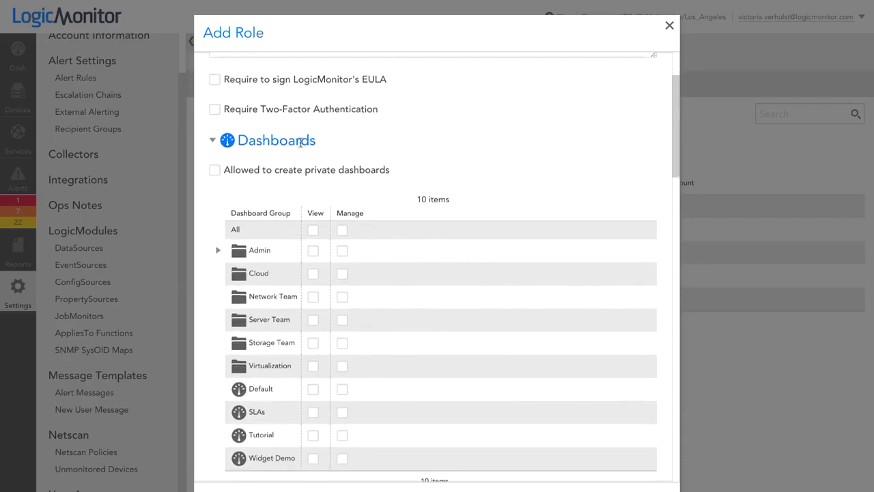
{"action": "left_click", "coordinate": [670, 26]}
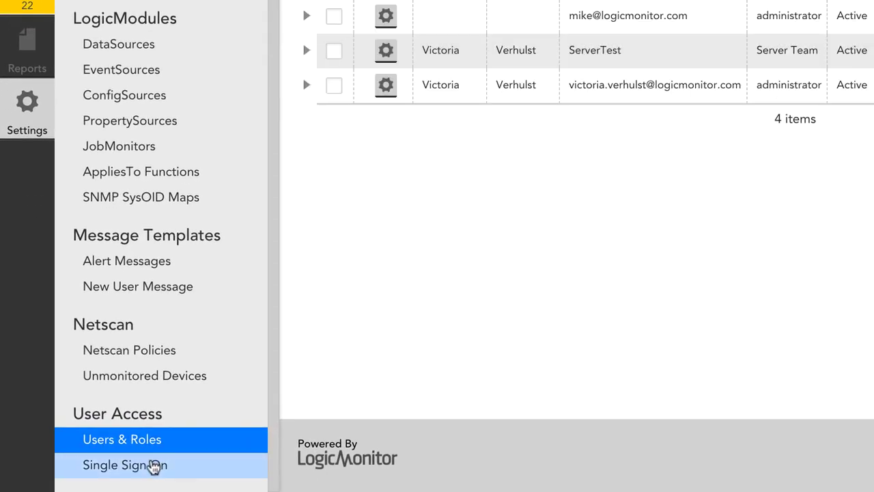
Step: View the Single Sign On settings under User Access
{"action": "left_click", "coordinate": [153, 466]}
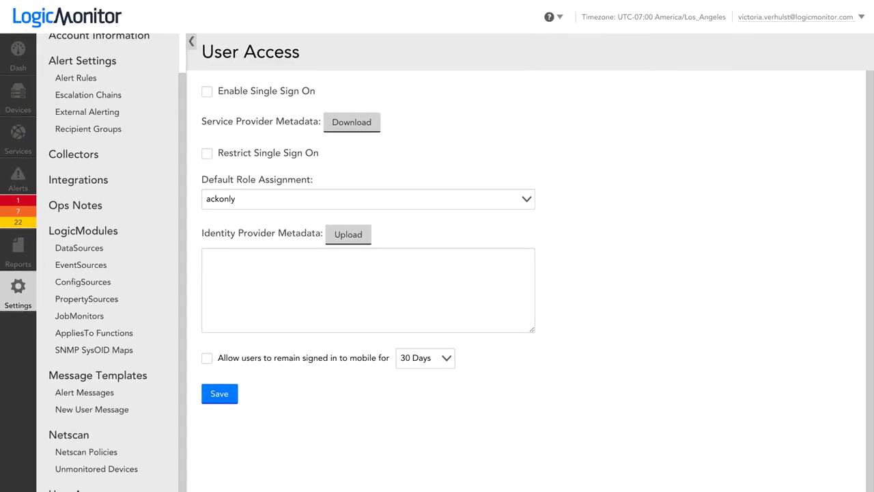